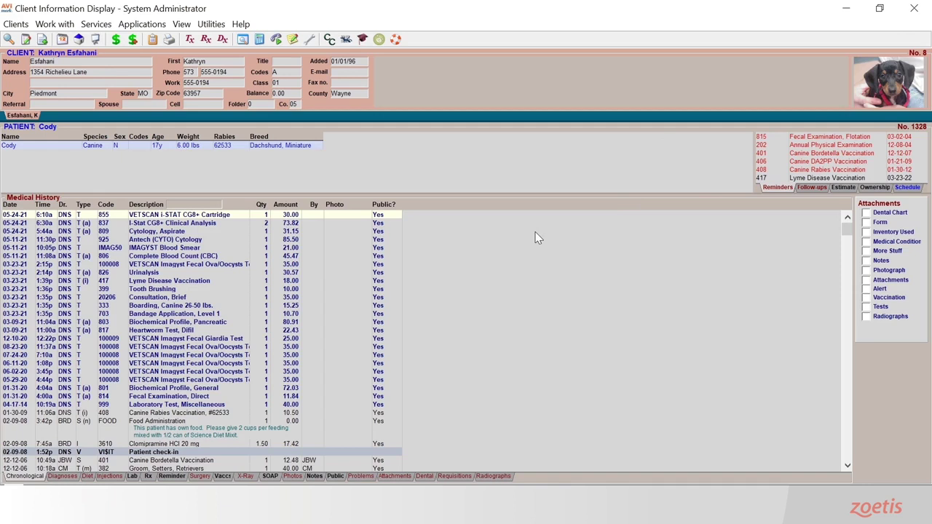
Charge Cody's record with the VETSCAN IMAGYST AI Blood Smear treatment (36.00) from the Treatment List.
key("Insert")
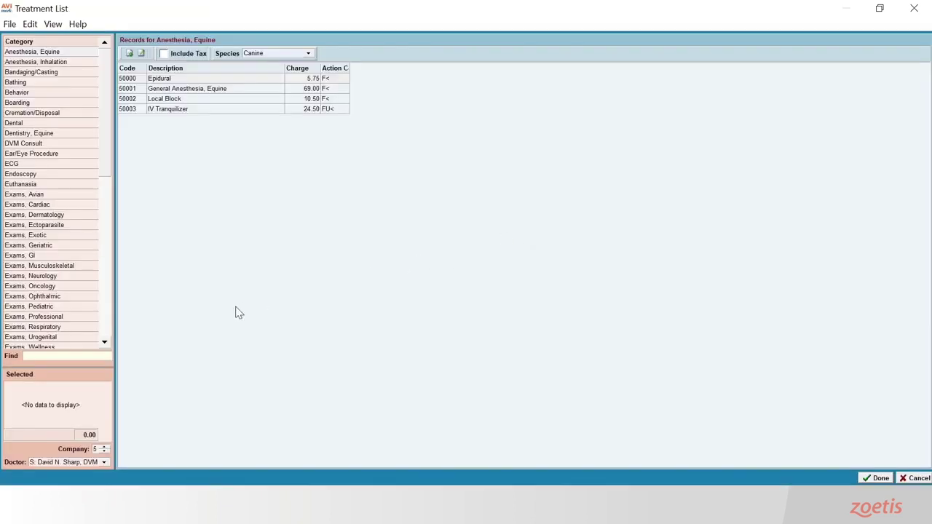
type("BLOO")
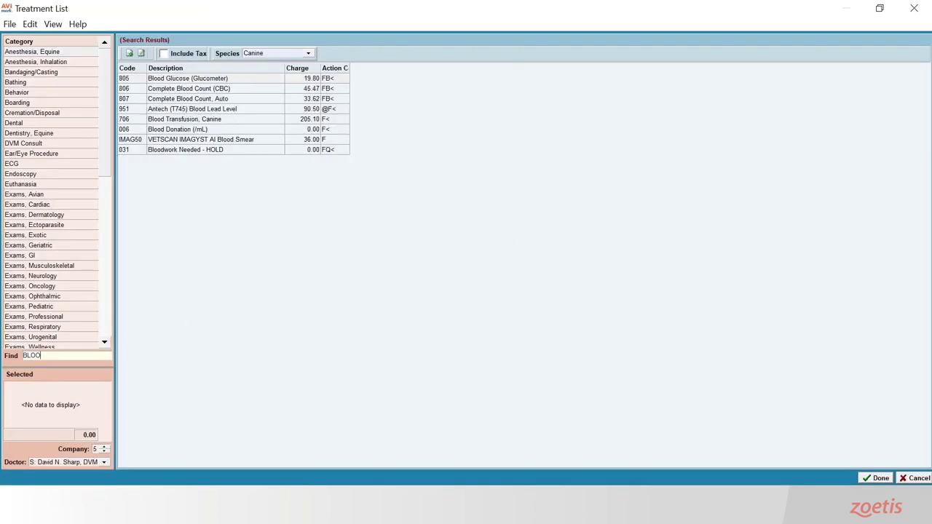
double_click(174, 140)
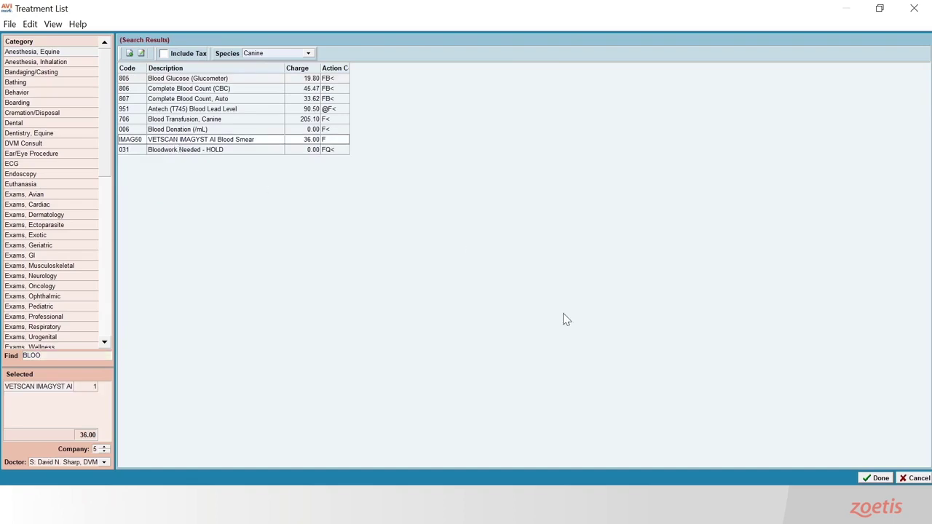
left_click(878, 479)
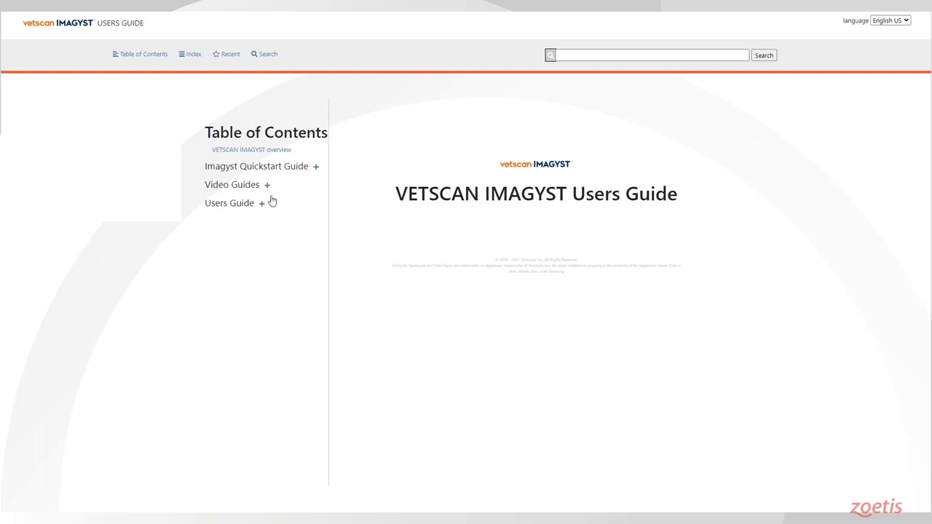
Browse the Digital Cytology How To video guides, then check Cody's 1328 AI Blood Smear order in the Inbox.
left_click(267, 185)
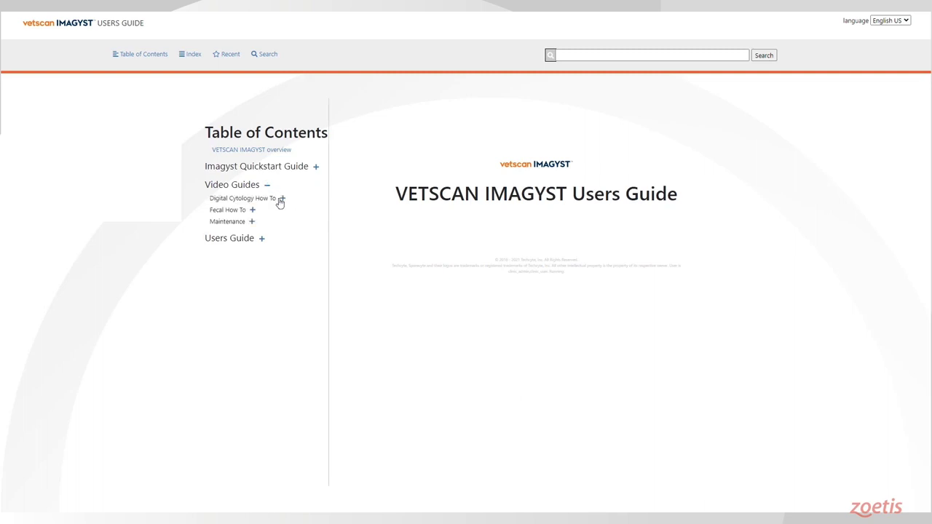
left_click(282, 199)
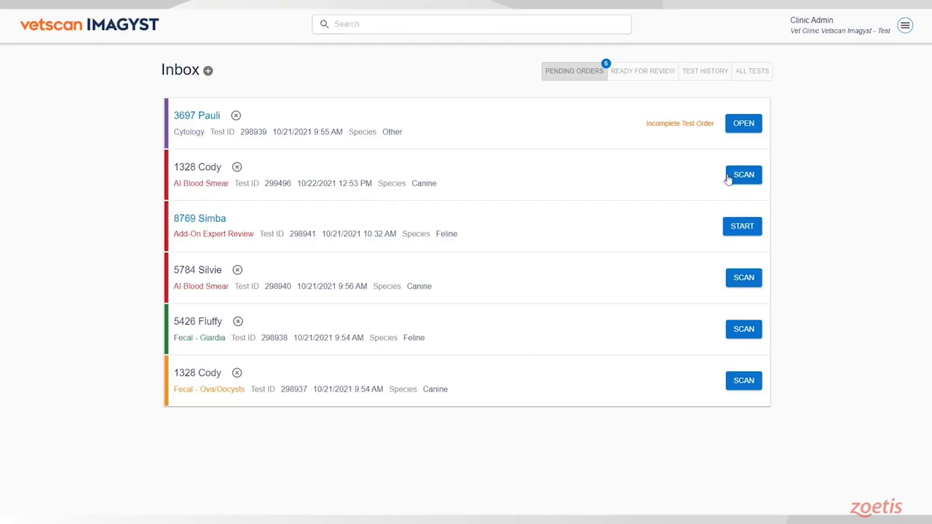
left_click(743, 178)
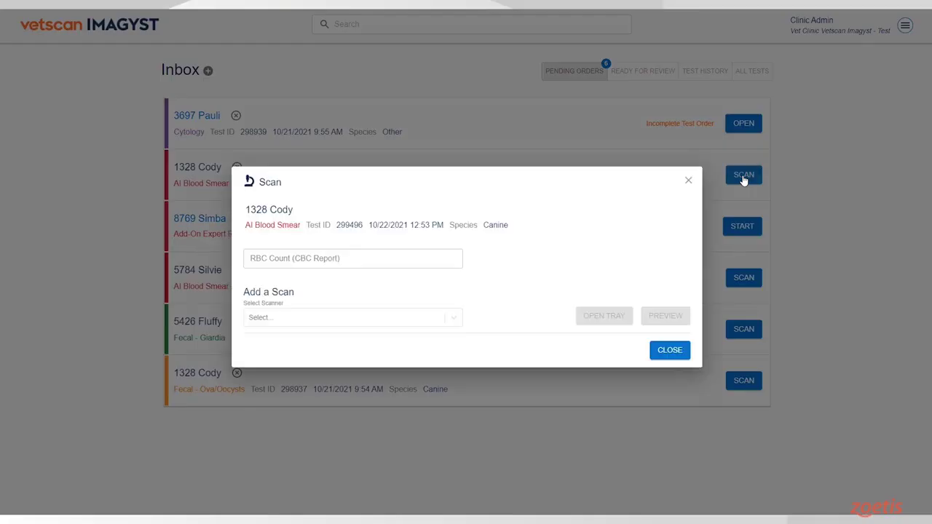
left_click(689, 181)
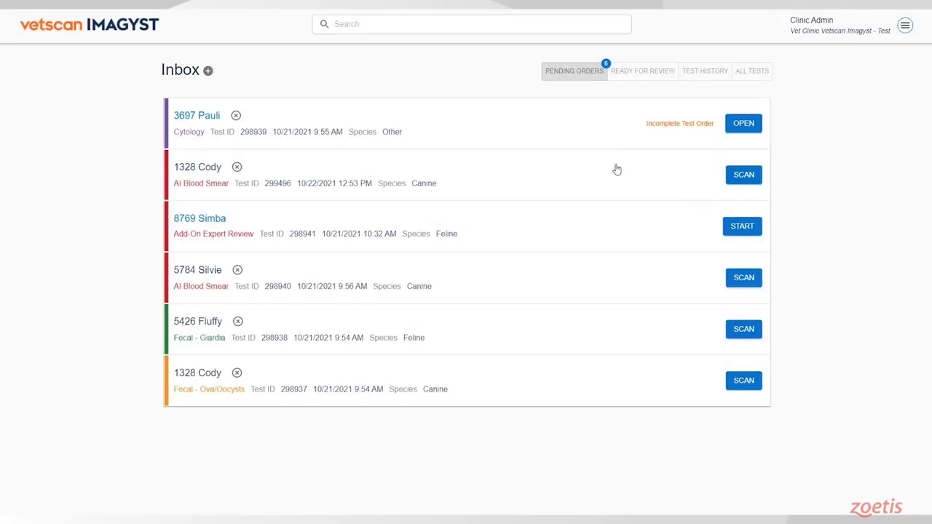
Create a Canine AI Blood Smear order for patient ID 1328, name Cody, and open its scan window.
left_click(208, 71)
type("1328")
left_click(383, 266)
type("Cody")
left_click(415, 305)
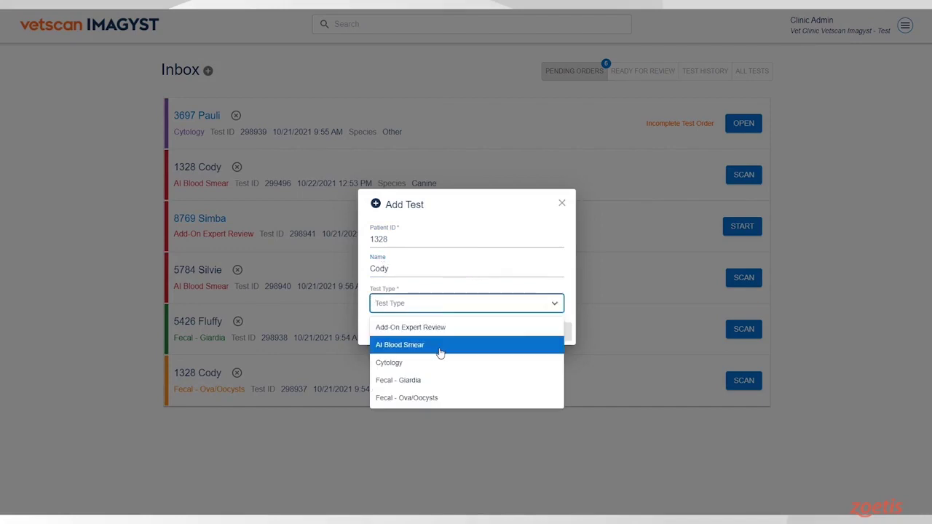
left_click(440, 353)
left_click(545, 321)
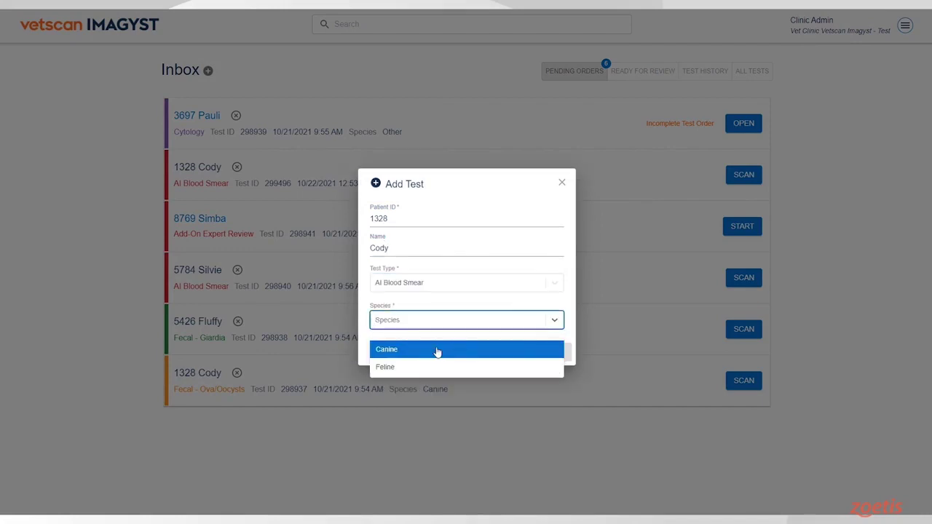
left_click(442, 351)
left_click(547, 354)
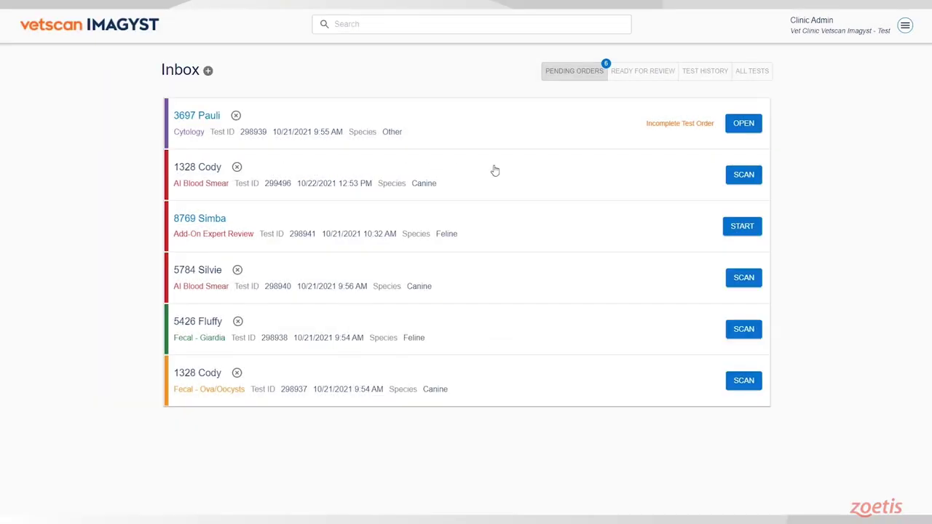
left_click(745, 177)
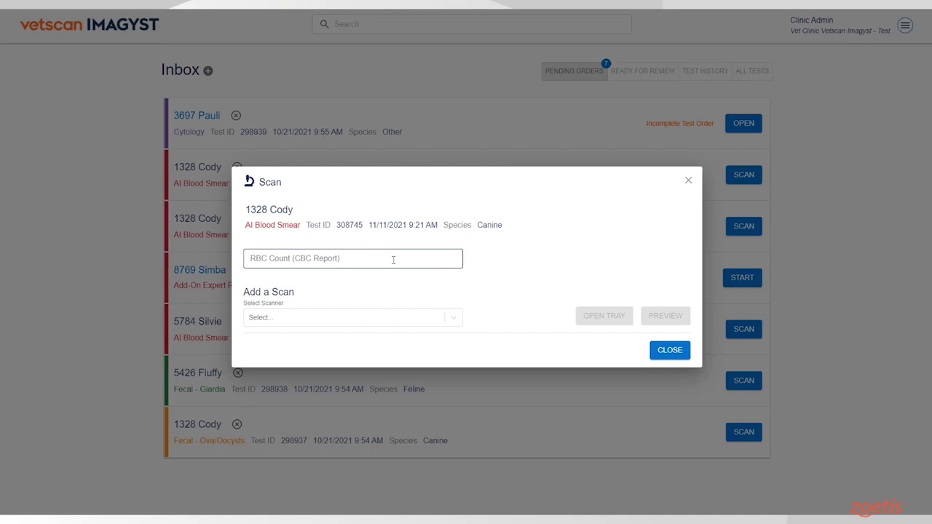
Enter an RBC count of 6.9 10⁶/µL, select scanner 462, and open its slide tray.
left_click(394, 260)
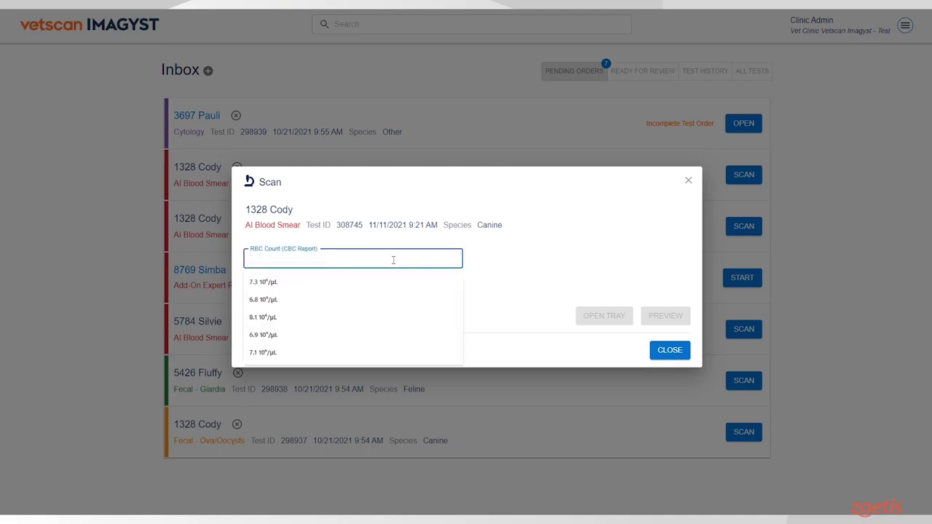
type("6")
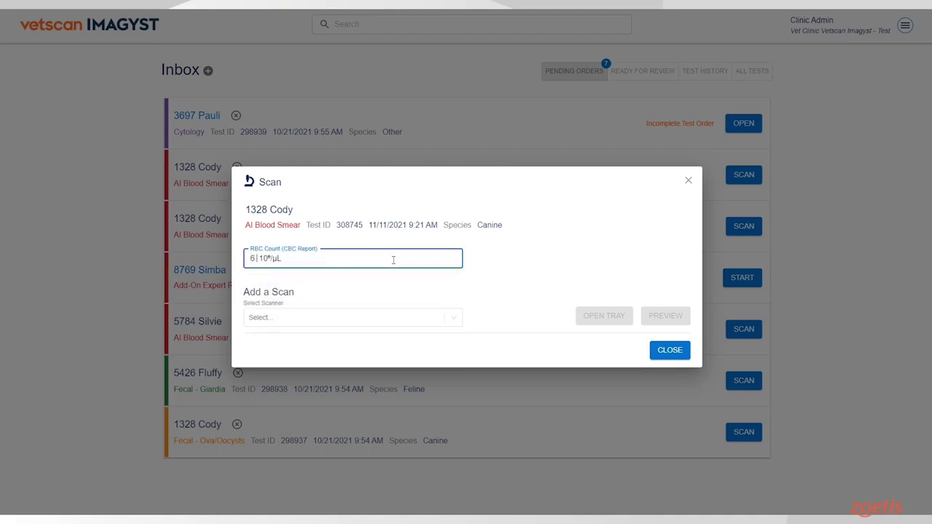
type(".9")
left_click(453, 317)
left_click(384, 342)
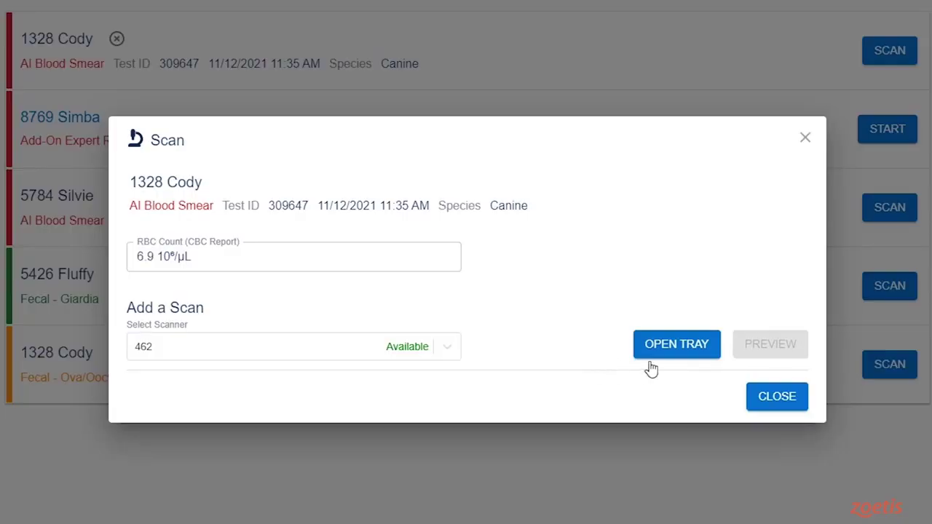
left_click(663, 360)
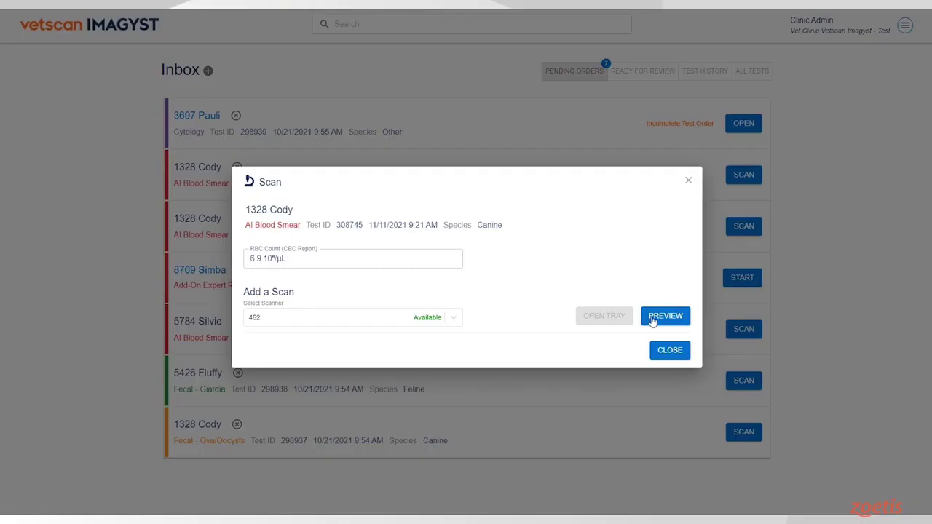
Preview the slide, pull the green scan-area polygon's vertices inward, and continue to start scanning.
left_click(654, 319)
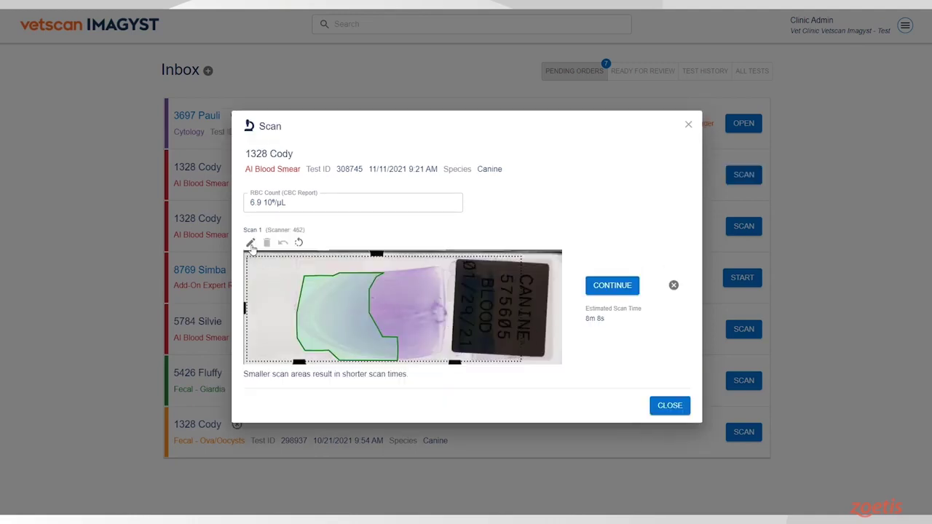
left_click(250, 244)
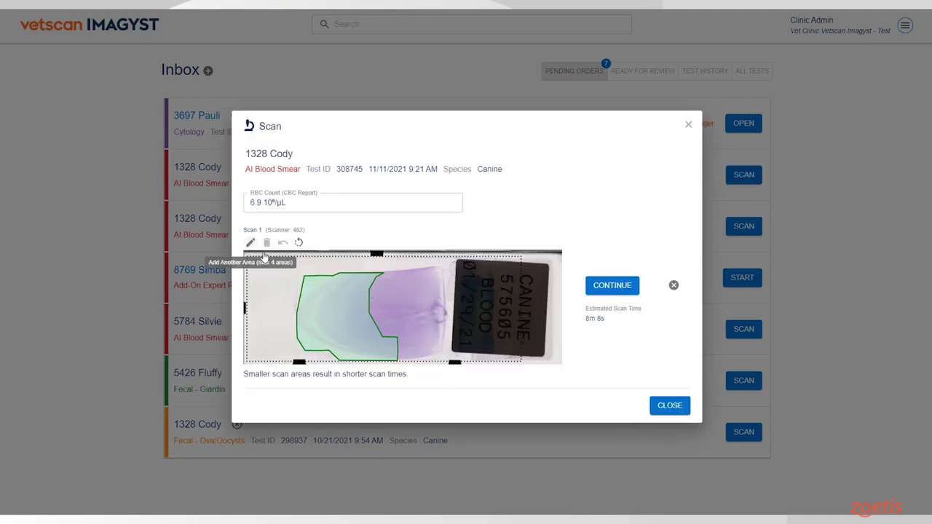
left_click(321, 277)
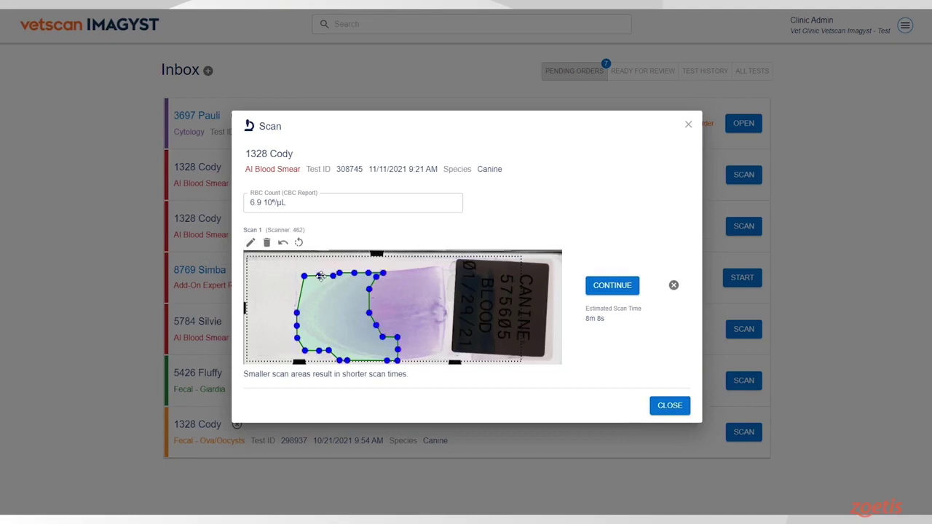
left_click(369, 314)
left_click_drag(370, 315, 387, 348)
left_click(398, 339)
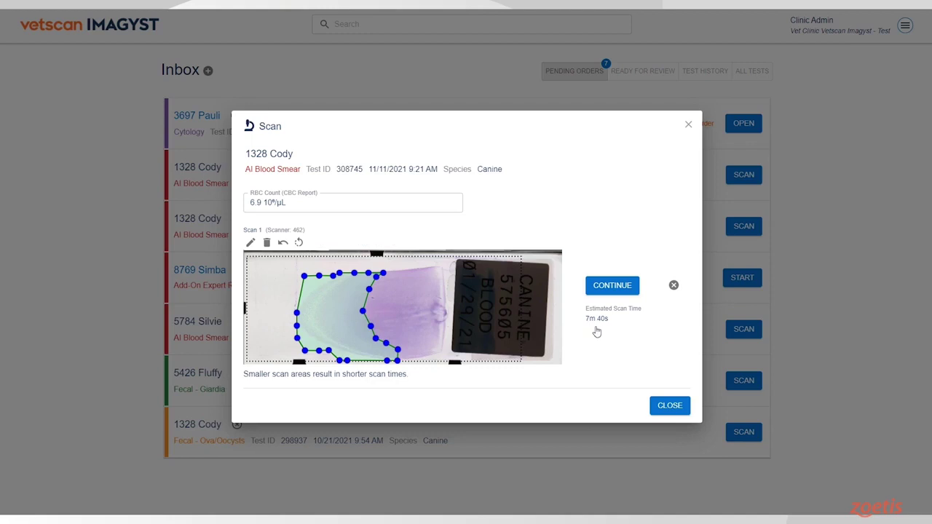
left_click(611, 292)
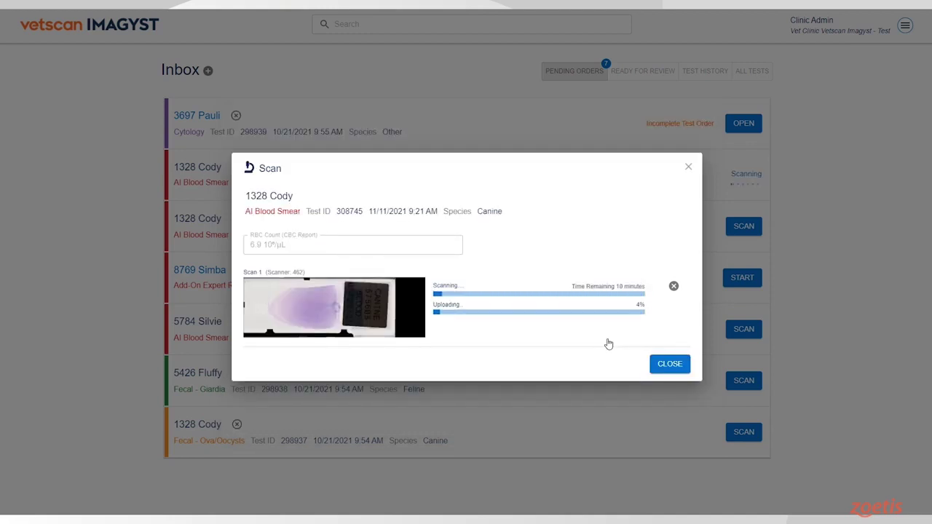
Close the scan progress window and view the scanning details for Cody's blood smear.
left_click(670, 366)
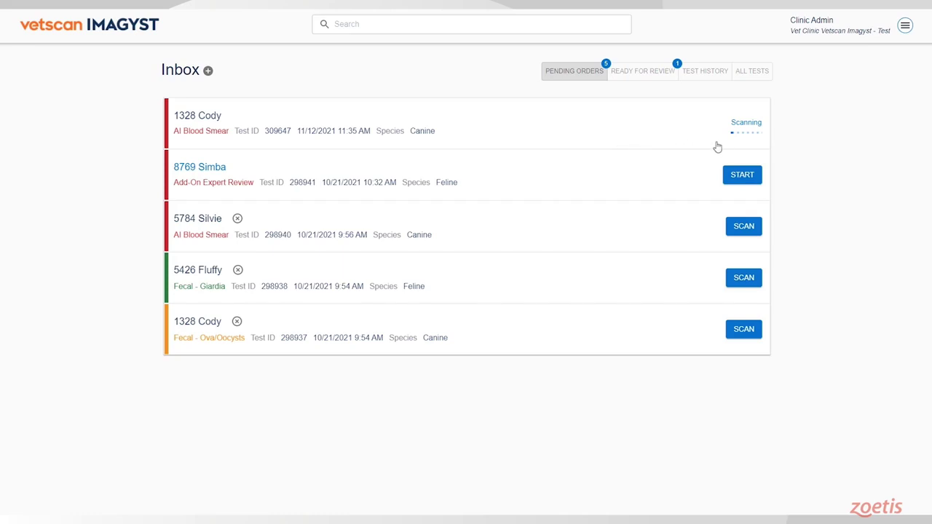
mouse_move(757, 137)
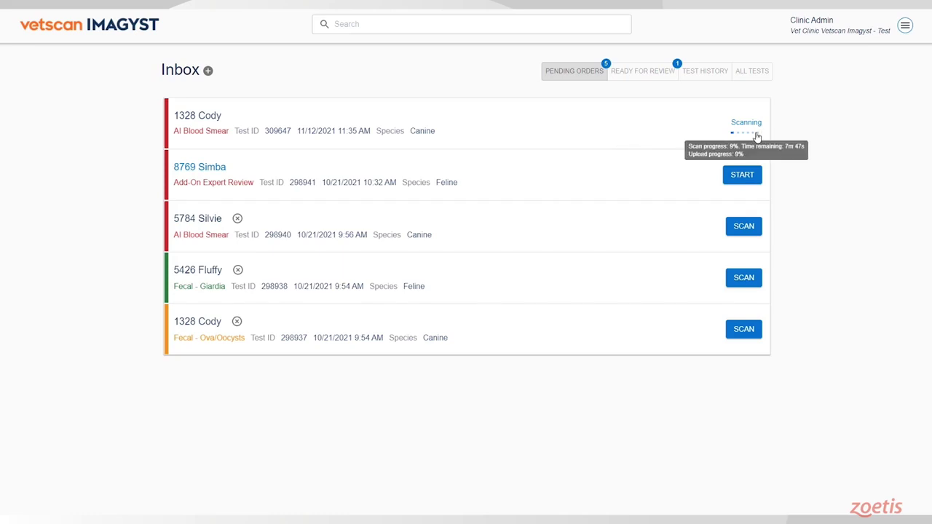
left_click(754, 126)
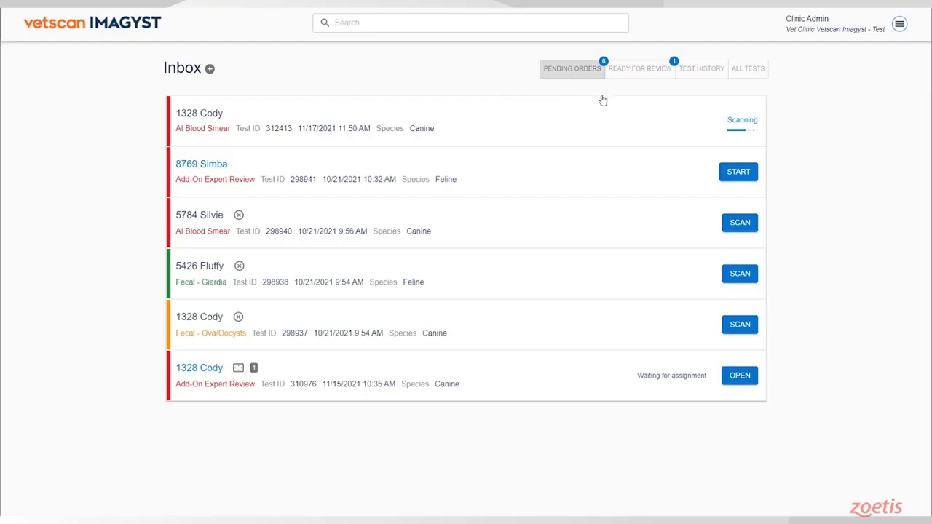
Open Cody's AI Blood Smear from the ready-for-review list and jump to the Eosinophil images.
left_click(632, 73)
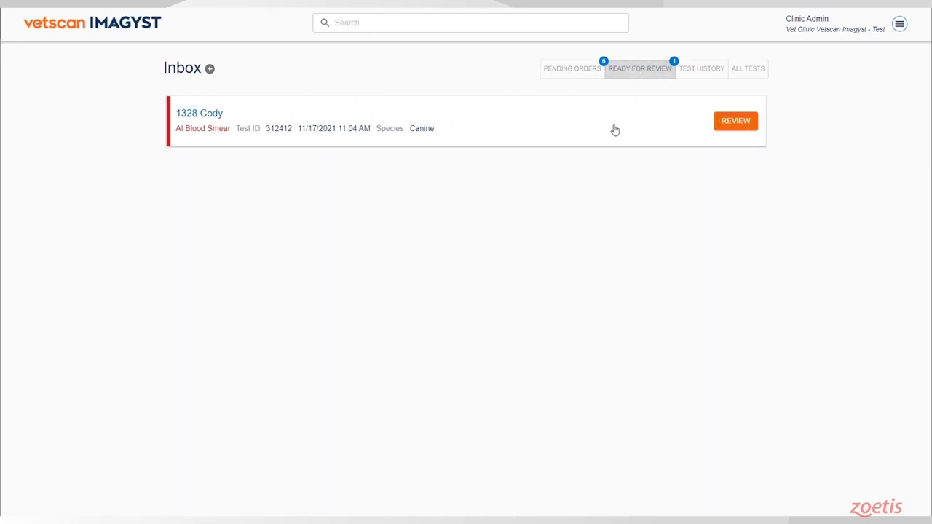
left_click(725, 131)
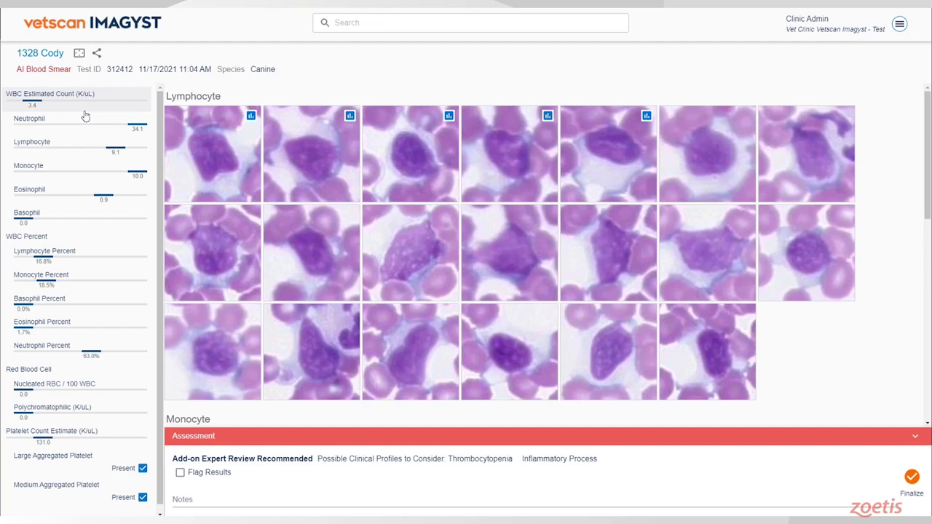
left_click(89, 190)
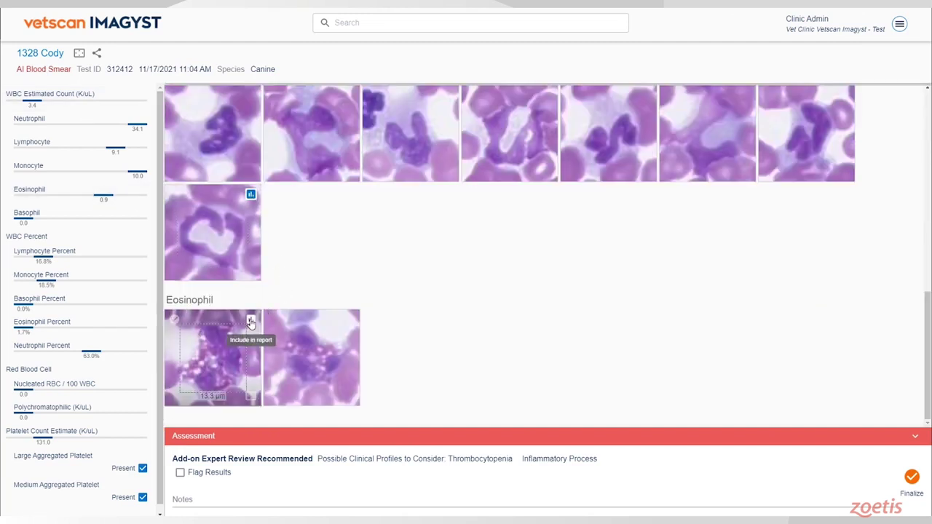
Include both eosinophil images in the report and switch to the whole-slide view.
left_click(251, 320)
left_click(349, 320)
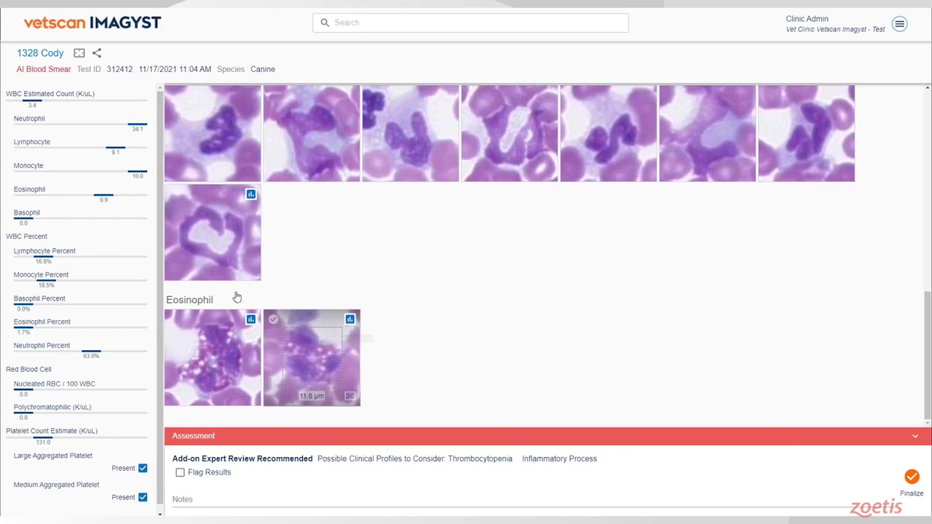
left_click(80, 54)
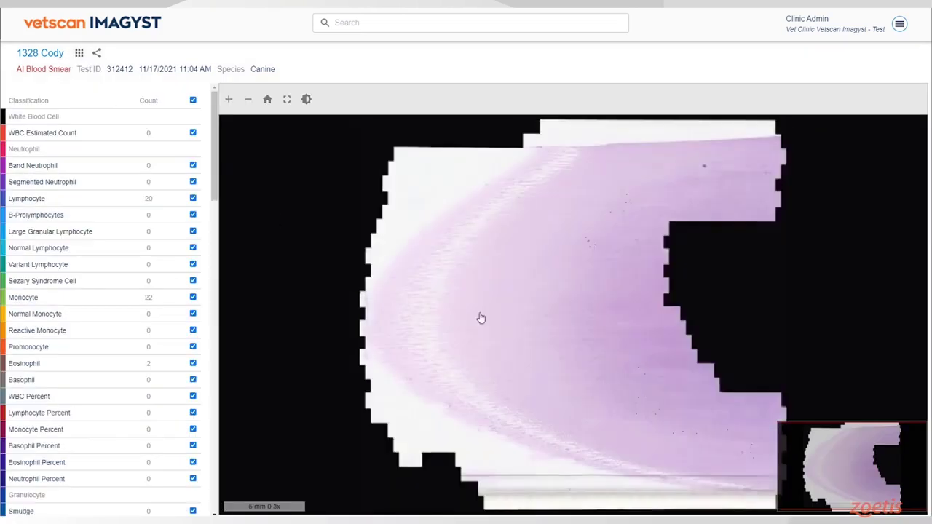
Zoom into the slide for a close look, then tick Flag Results in the Assessment panel.
scroll(586, 248, "up", 15)
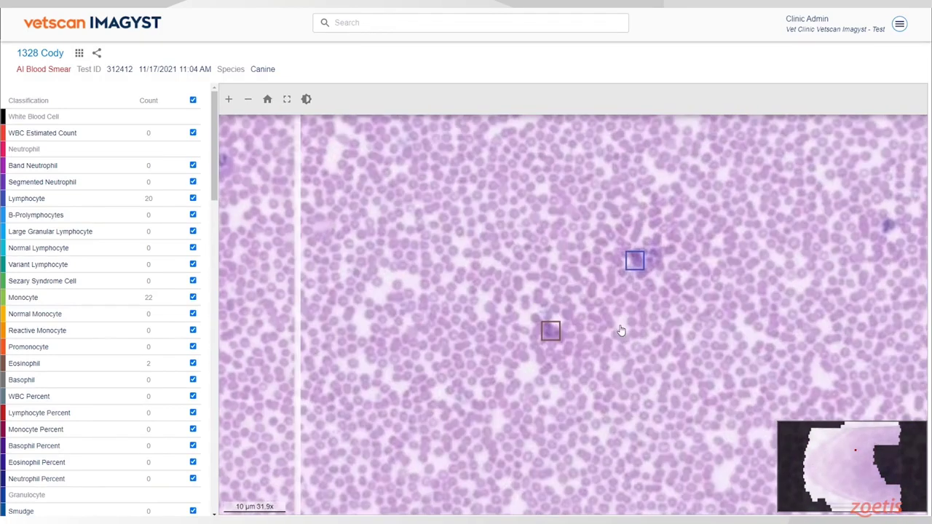
mouse_move(555, 336)
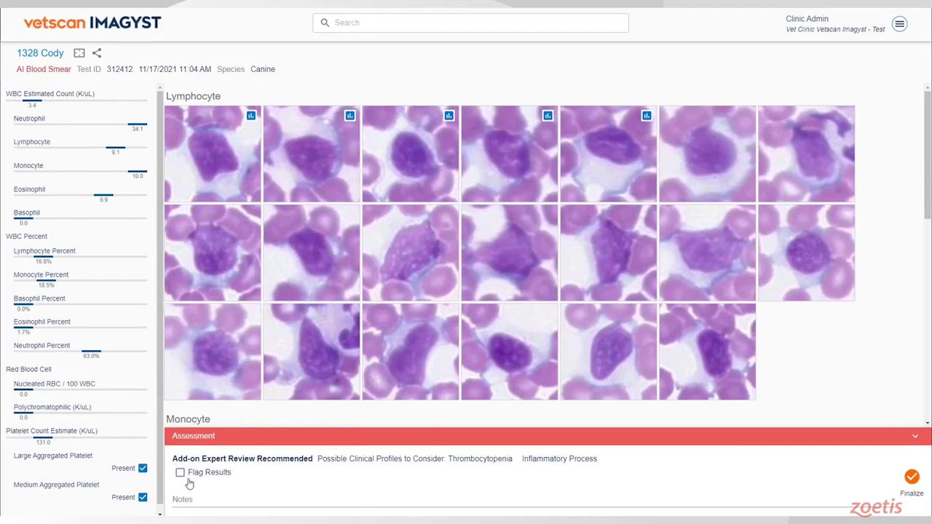
left_click(180, 473)
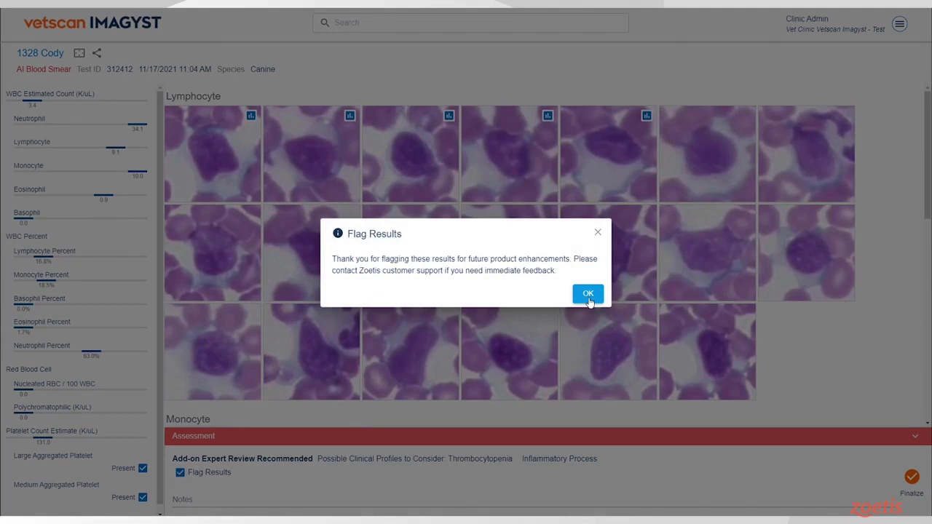
Dismiss the flag thank-you message, untick Flag Results, and confirm finalizing Cody's assessment.
left_click(589, 294)
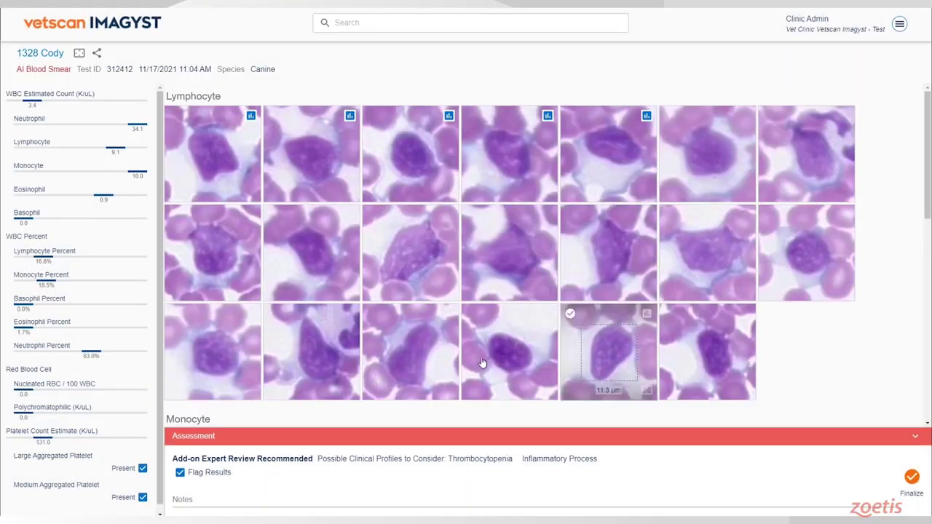
left_click(223, 501)
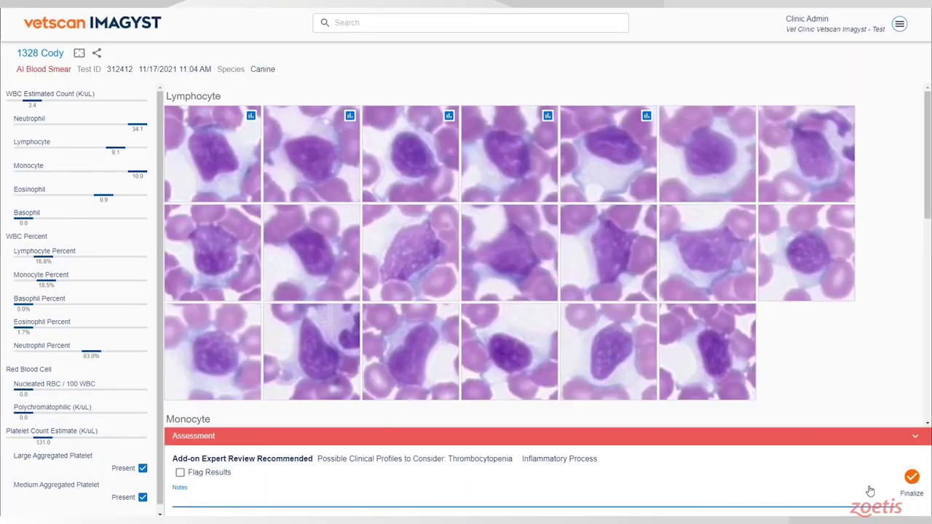
left_click(912, 477)
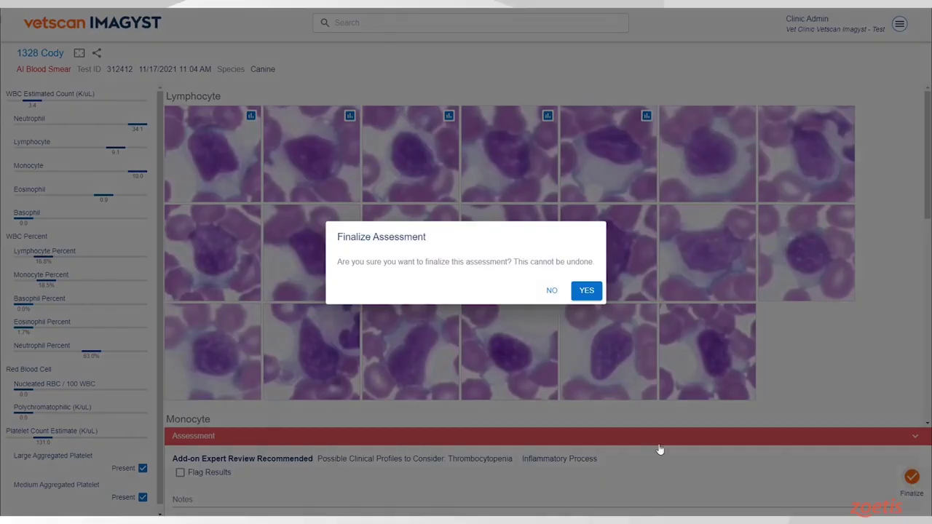
left_click(590, 300)
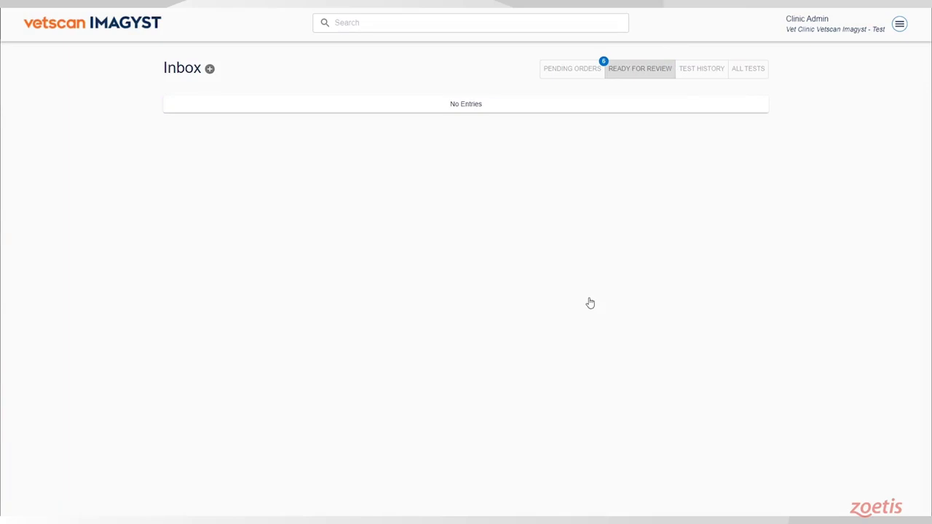
Open the PDF report for Cody's latest blood smear from Test History and scroll through it.
left_click(713, 73)
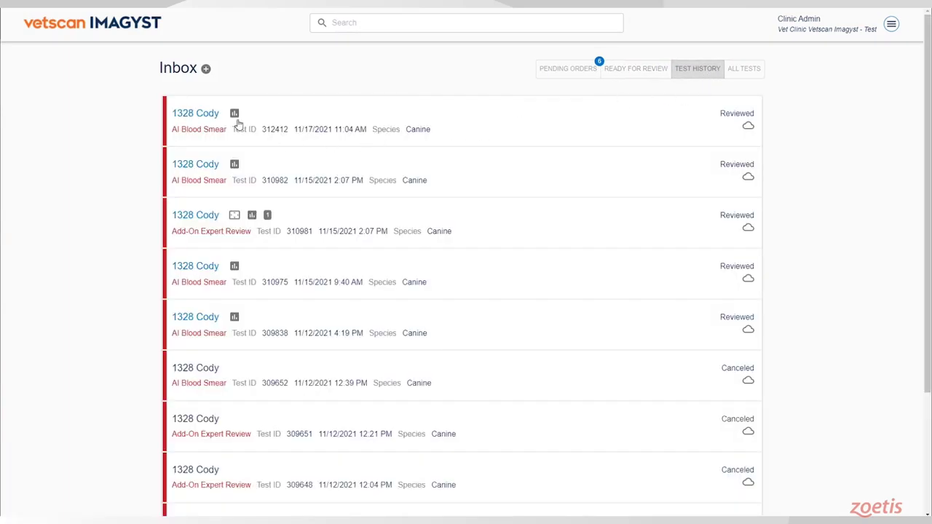
left_click(234, 115)
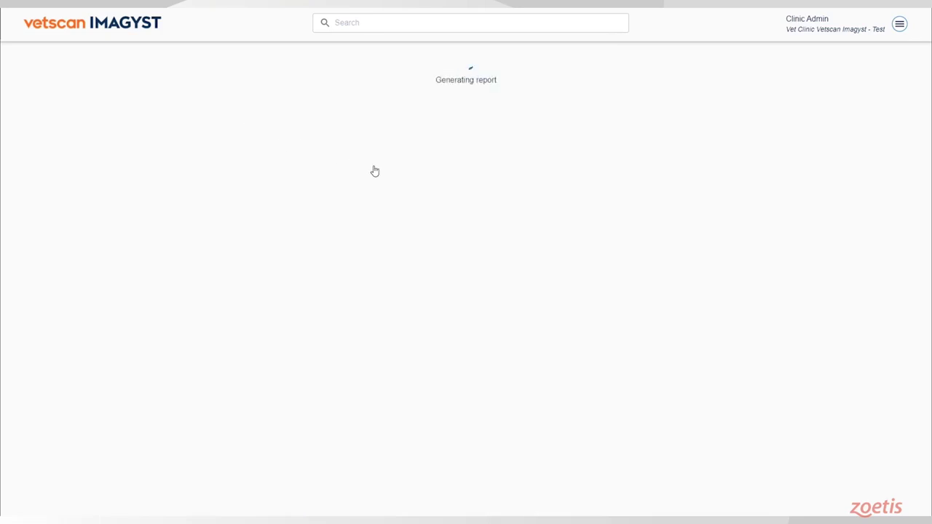
scroll(502, 203, "down", 3)
scroll(502, 203, "down", 3)
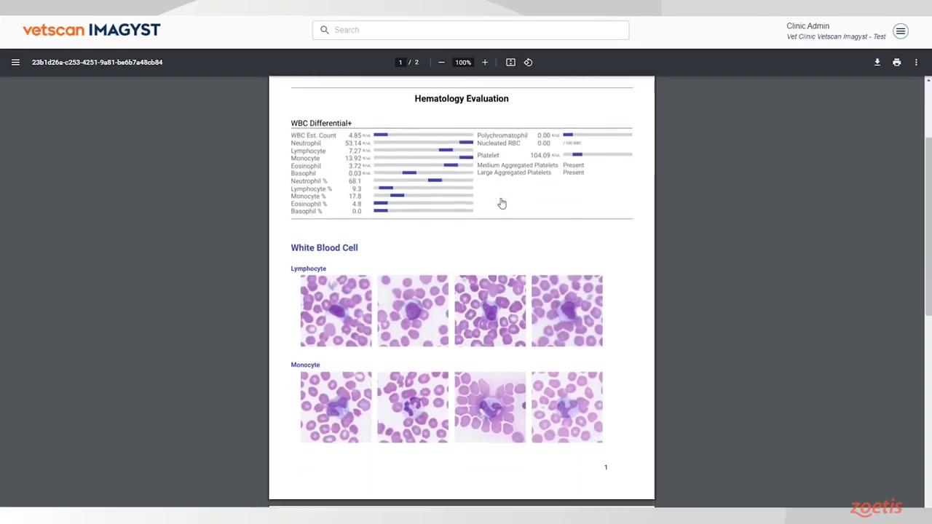
scroll(502, 203, "down", 4)
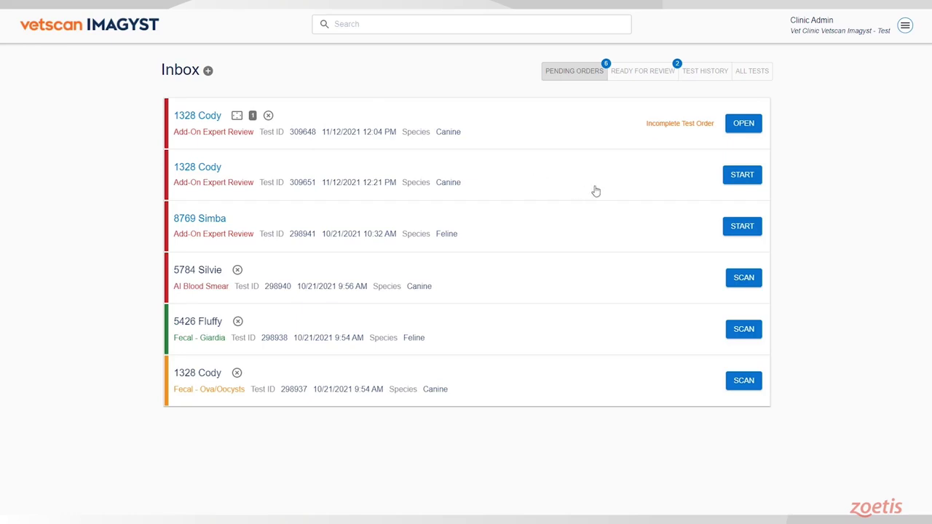
Pick the checked blood smear for Cody's pending review, then start a new test for patient 1328.
left_click(733, 183)
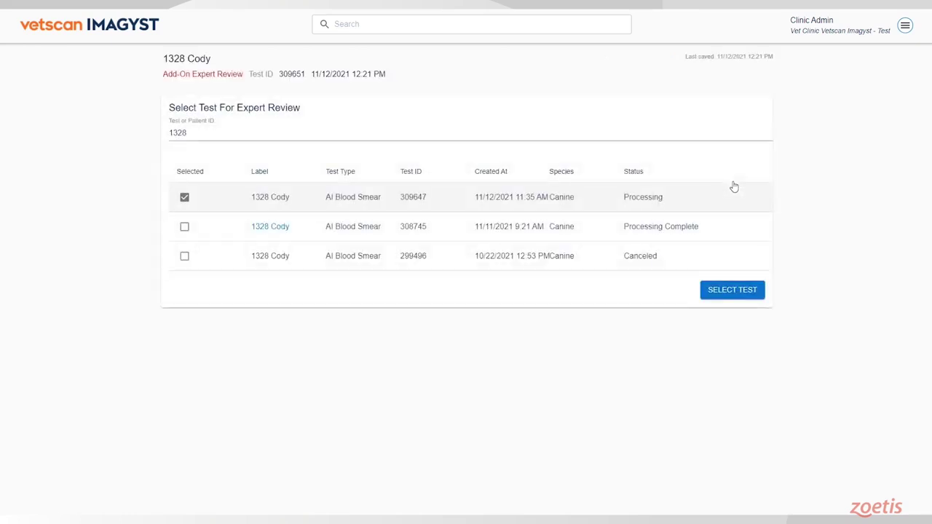
left_click(733, 290)
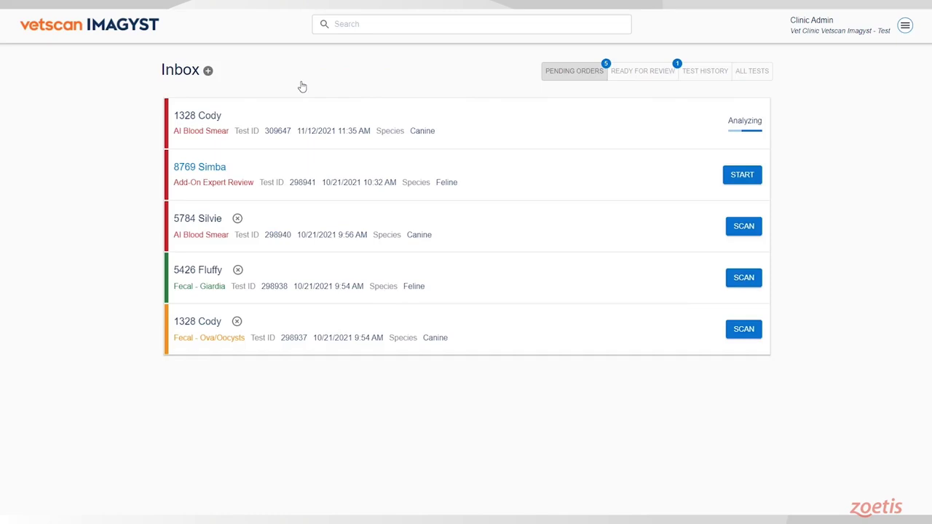
left_click(208, 71)
type("13")
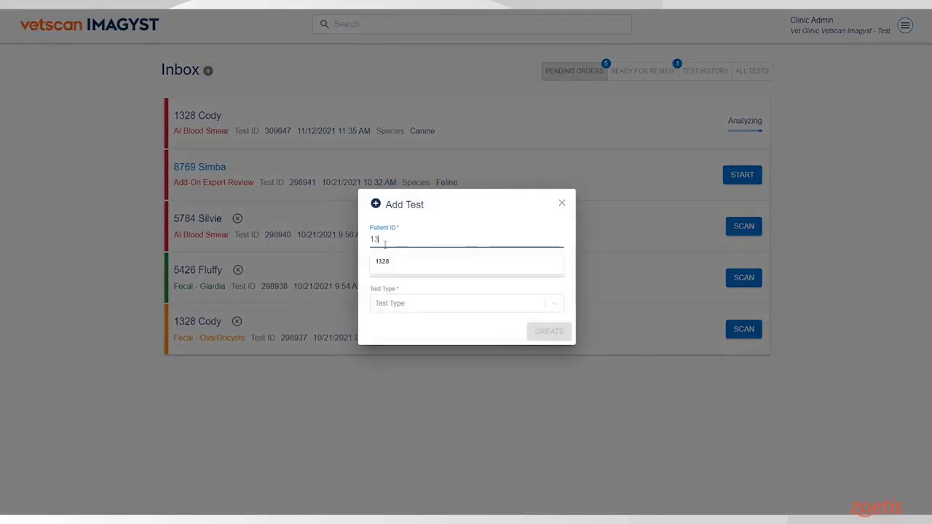
type("2")
left_click(383, 260)
Enter name Cody, test type Add-On Expert Review and species Canine, and create the order.
left_click(388, 269)
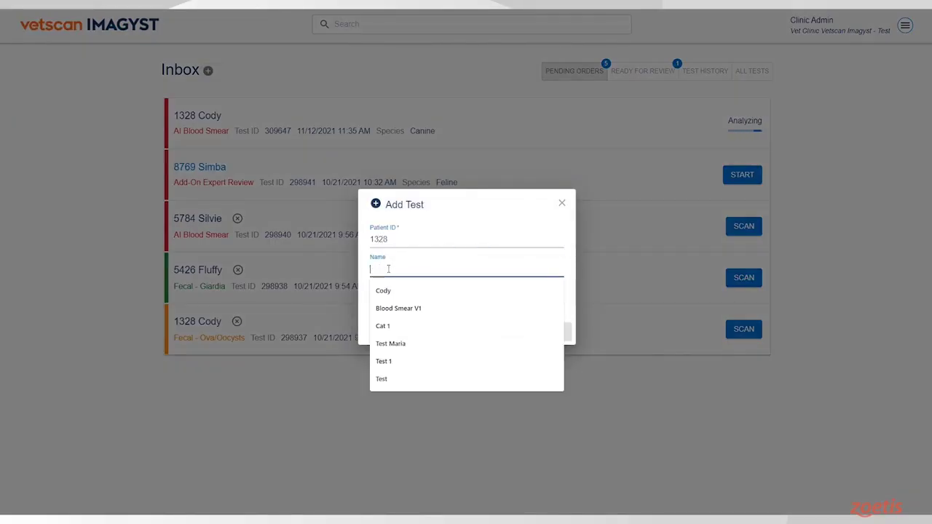
type("Cody")
left_click(405, 310)
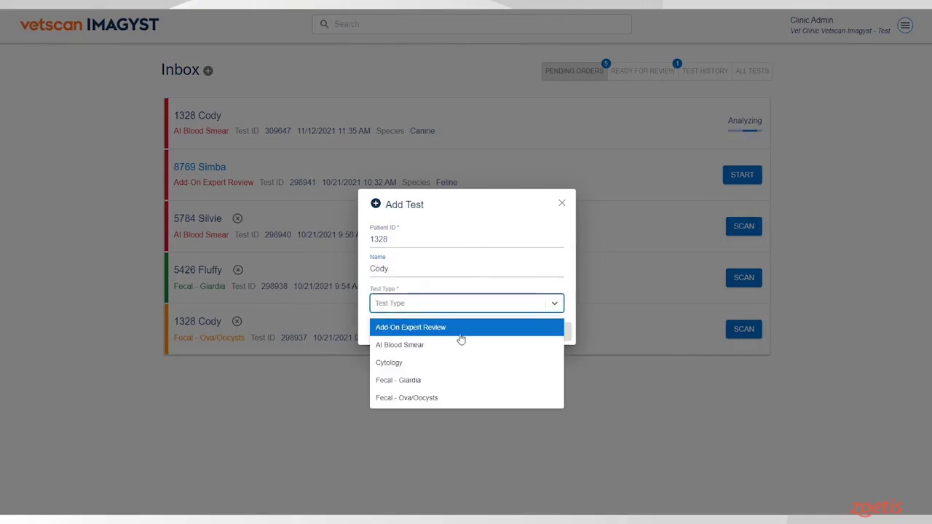
left_click(466, 329)
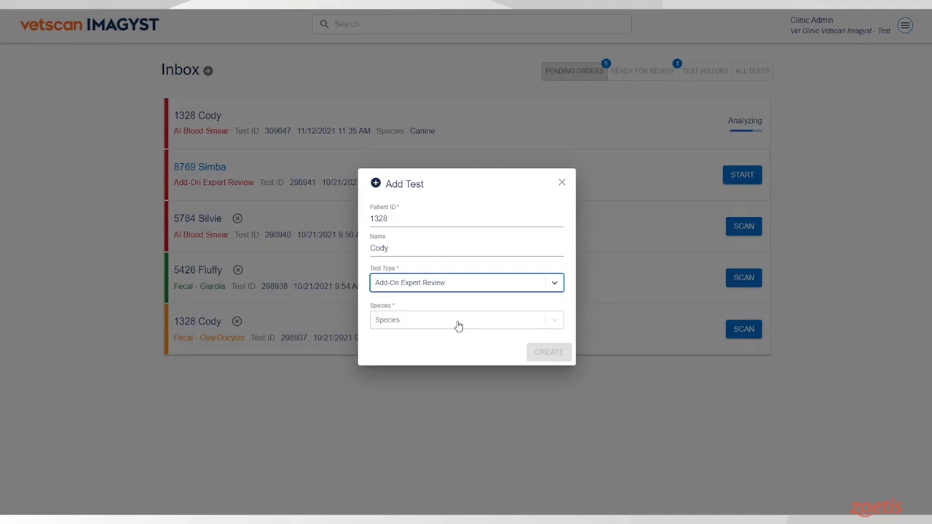
left_click(457, 325)
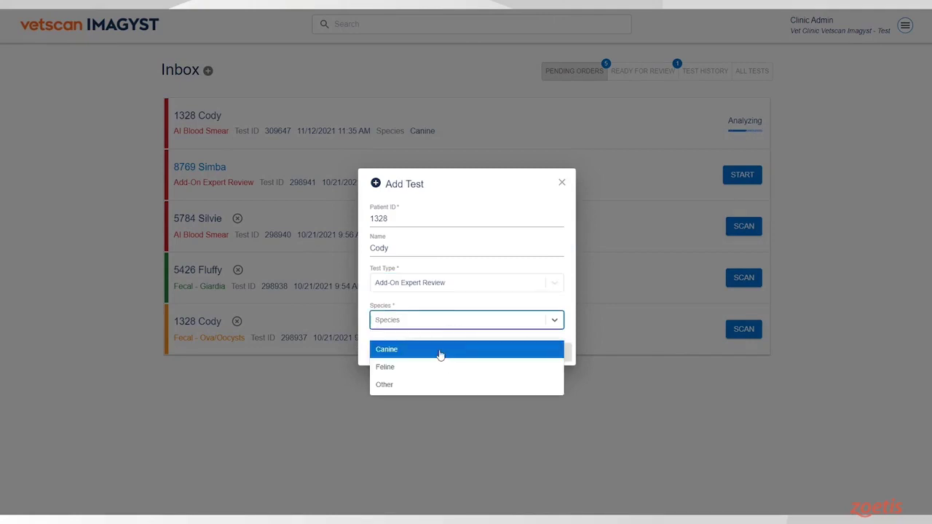
left_click(442, 354)
left_click(551, 360)
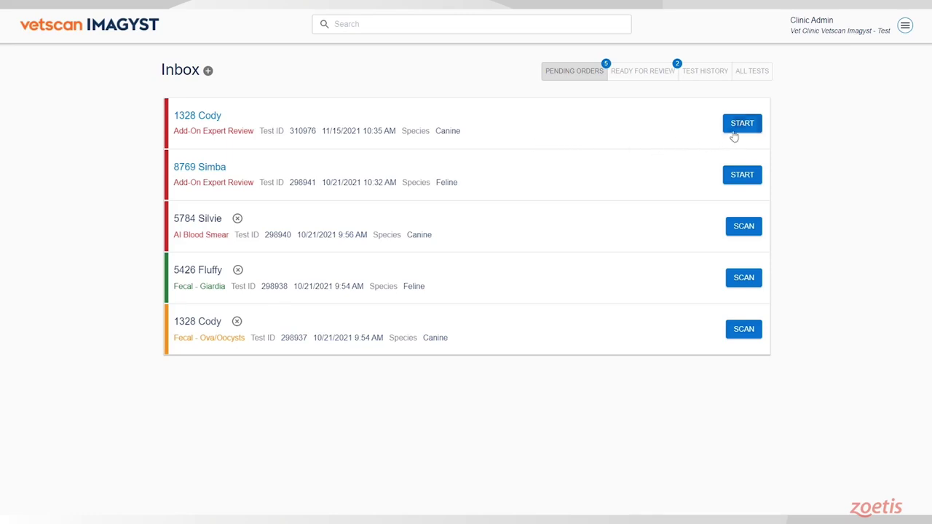
Start the new order on the checked blood smear and set the breed to Golden Retriever Mix.
left_click(742, 124)
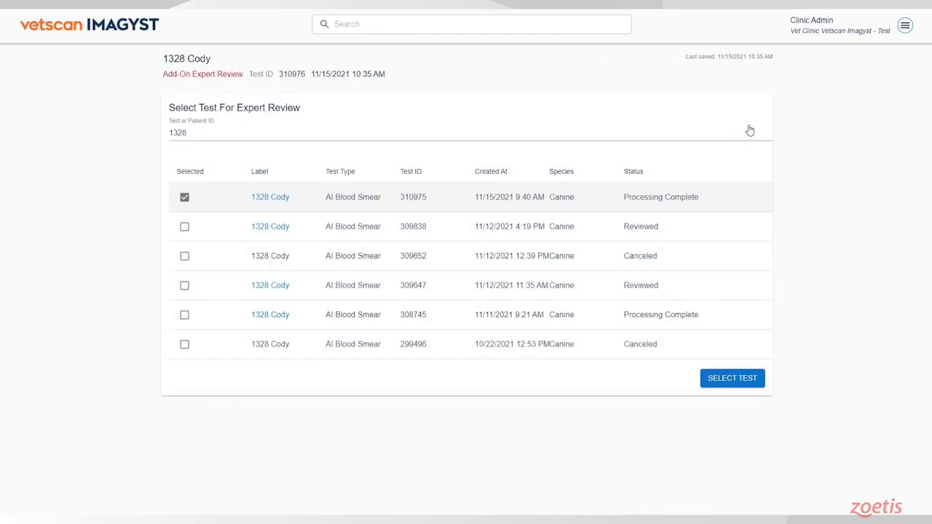
left_click(720, 379)
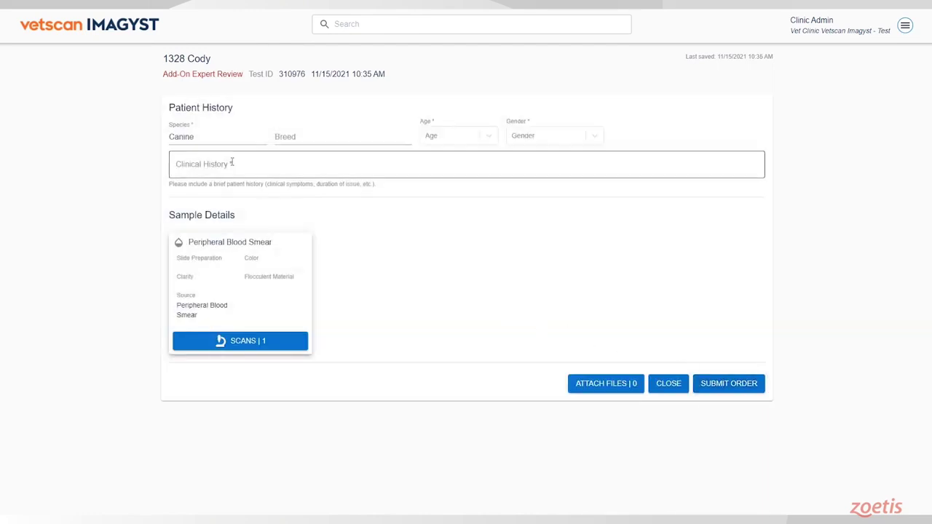
left_click(306, 137)
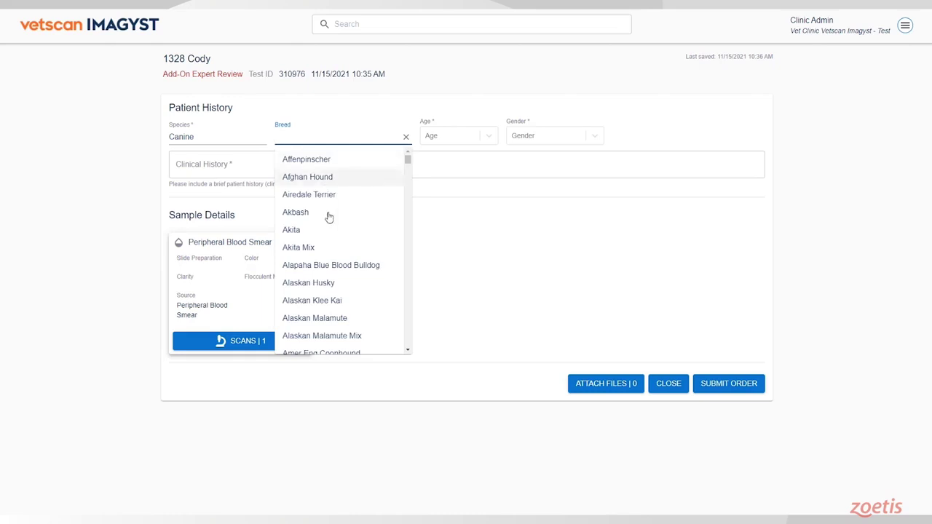
scroll(331, 234, "down", 5)
type("go")
left_click(322, 212)
Set age 2.5 years and gender Male Neutered, and begin the acute vomiting and diarrhea clinical history.
left_click(477, 138)
left_click(452, 260)
left_click(584, 143)
left_click(566, 176)
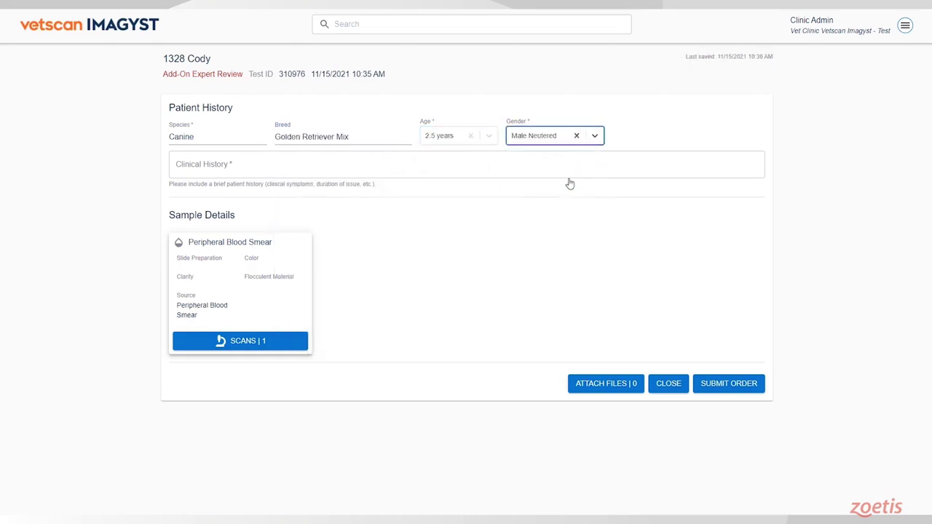
left_click(400, 168)
type("The patient was presened for acute onset")
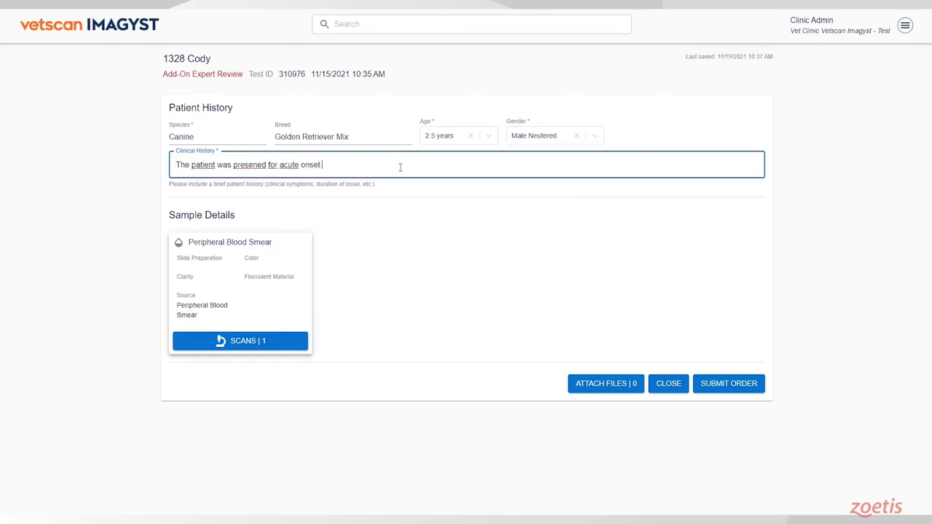
type(" of vomiting and diarrhea")
Set the blood smear's slide preparation to Direct and colour Red, then begin attaching files from the computer.
left_click(237, 297)
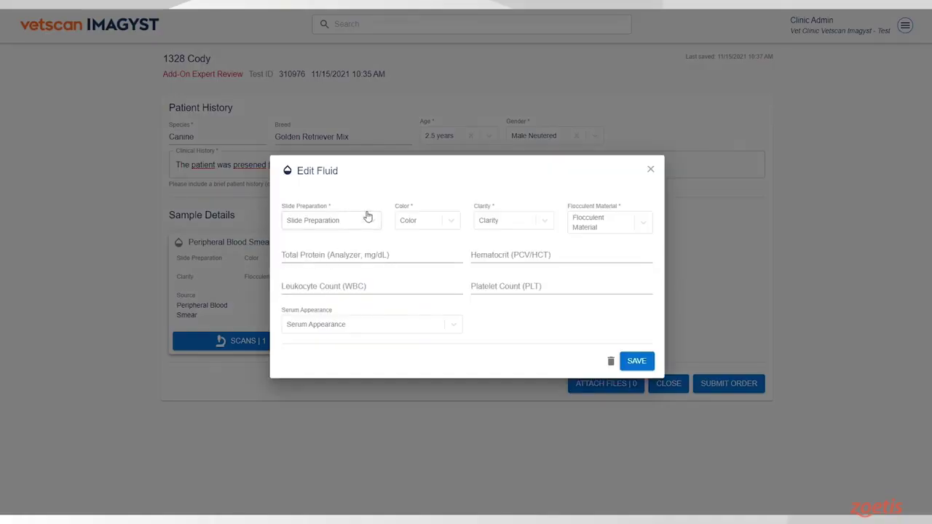
left_click(361, 223)
left_click(353, 251)
left_click(451, 225)
left_click(436, 277)
left_click(539, 222)
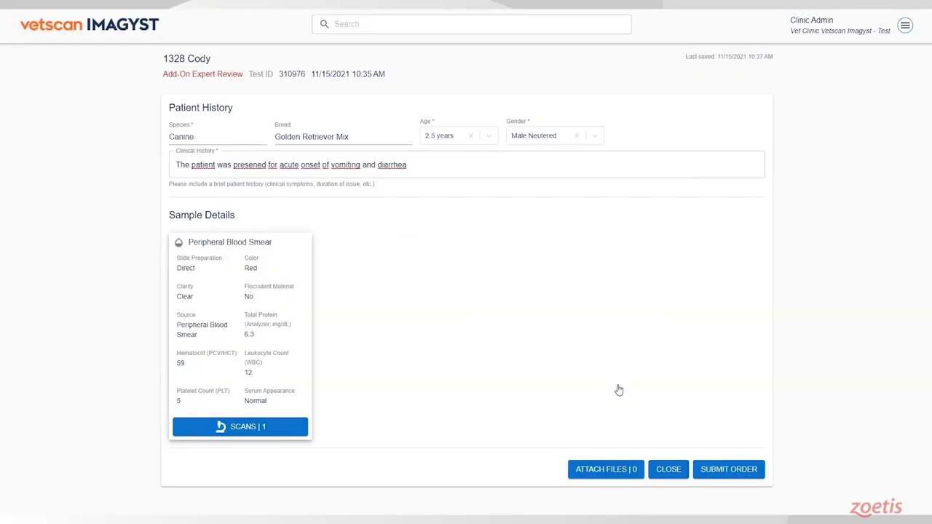
left_click(609, 471)
left_click(404, 309)
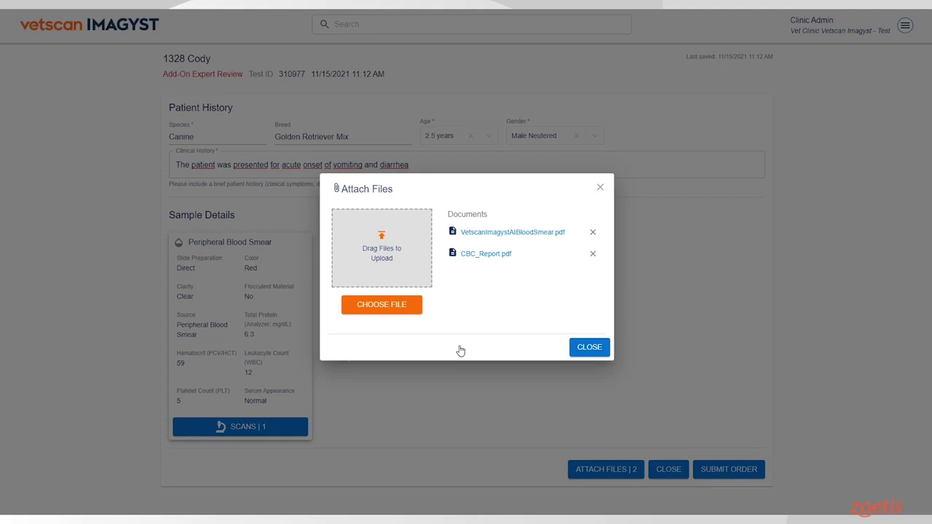
Attach the PDFs, submit Cody's expert review order, and list the tests ready for review.
left_click(589, 348)
left_click(722, 471)
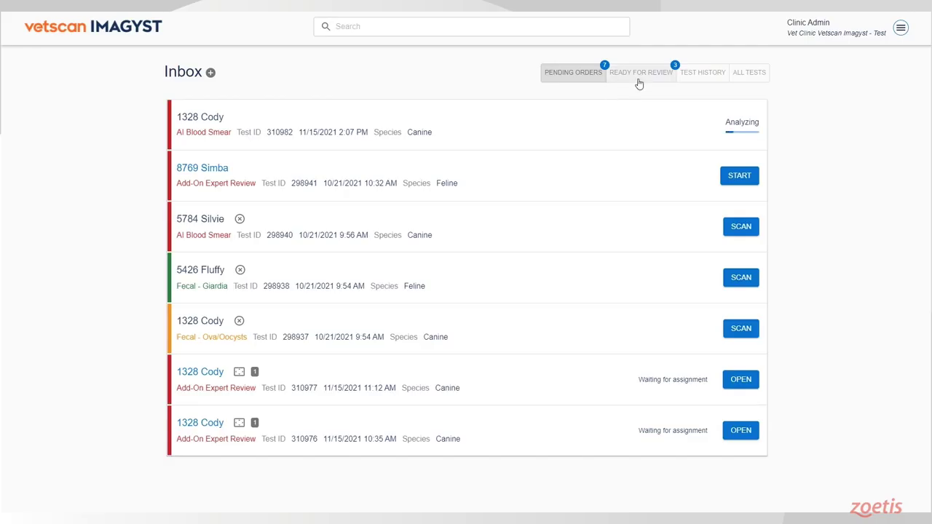
left_click(638, 72)
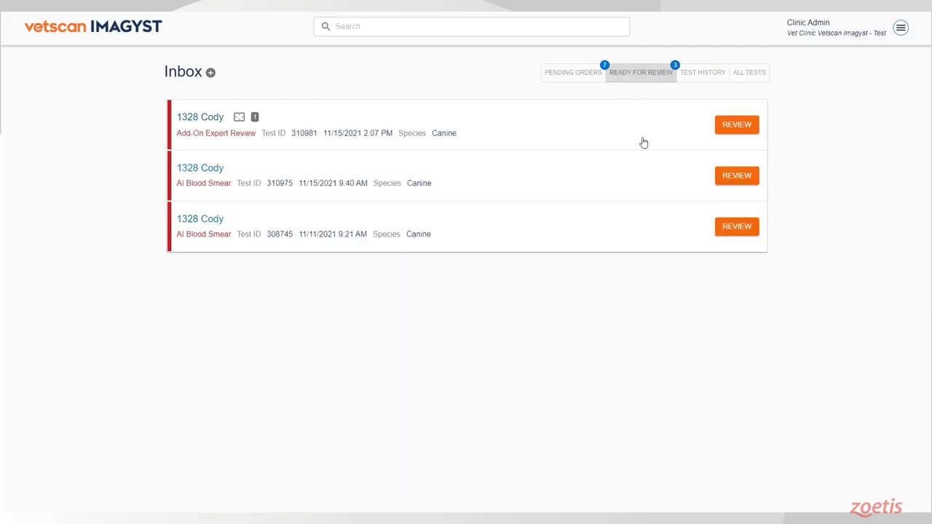
Read and acknowledge Cody's expert review report, then open test 310981's PDF from test history.
left_click(730, 136)
scroll(718, 142, "down", 5)
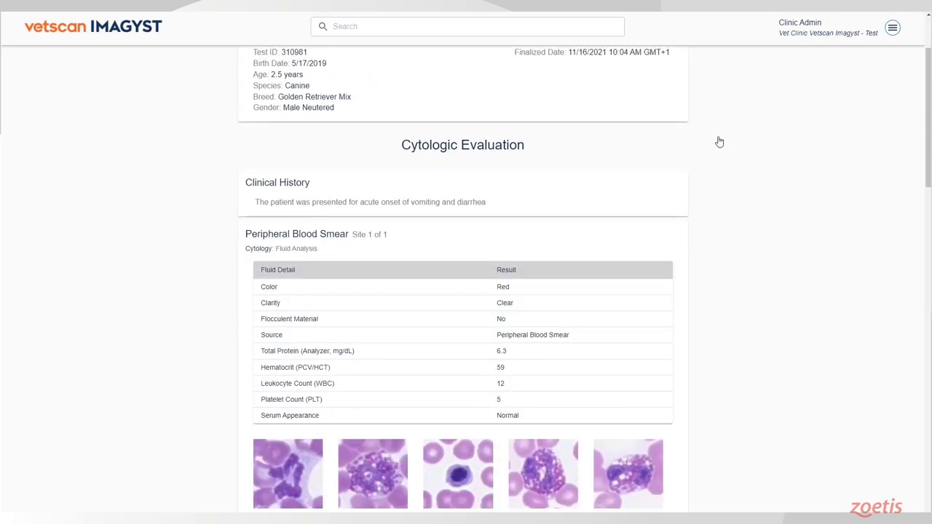
scroll(720, 142, "down", 6)
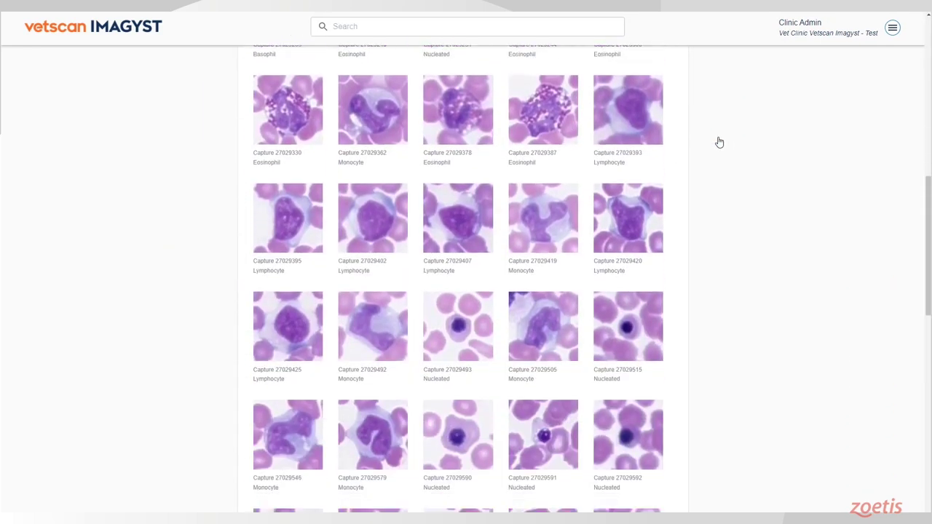
scroll(720, 143, "down", 7)
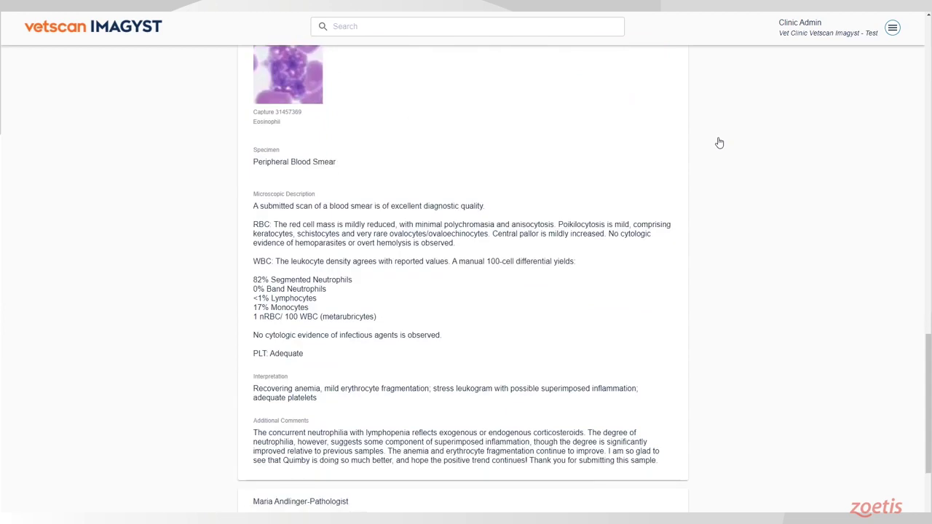
left_click(625, 509)
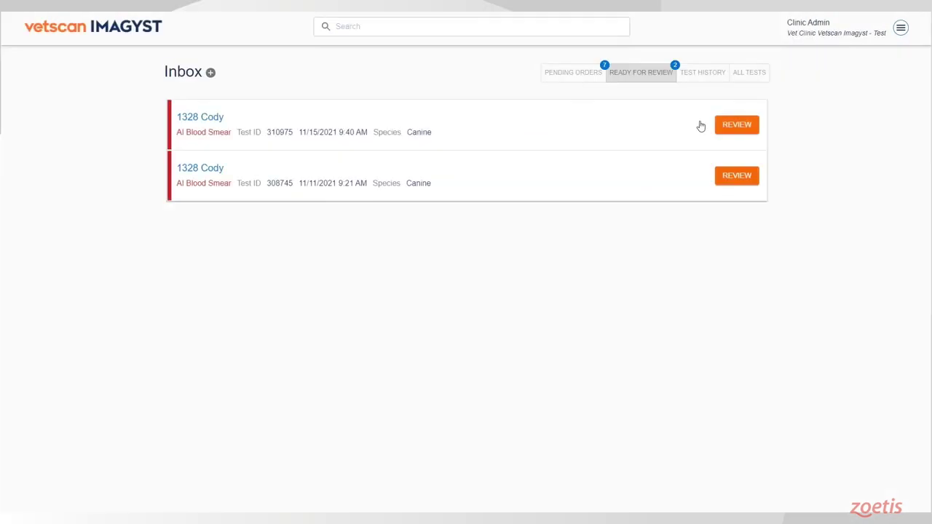
left_click(705, 81)
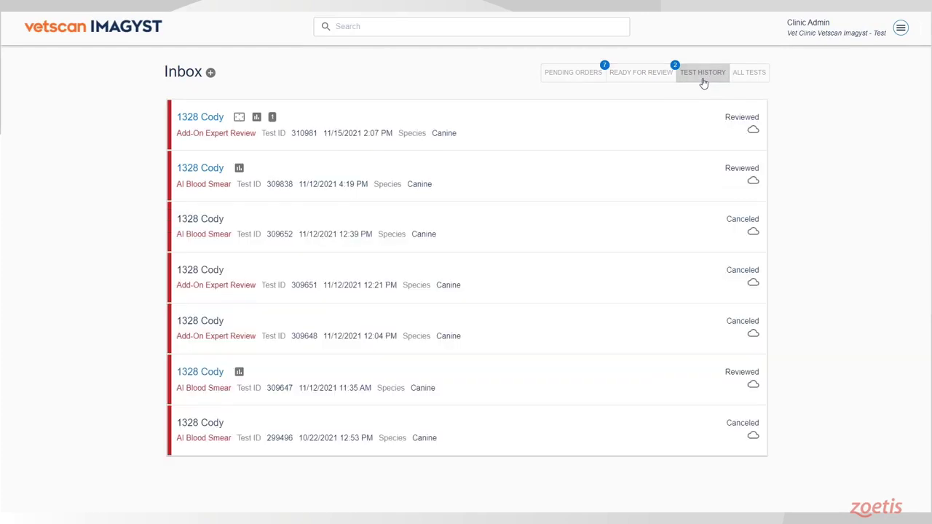
left_click(412, 121)
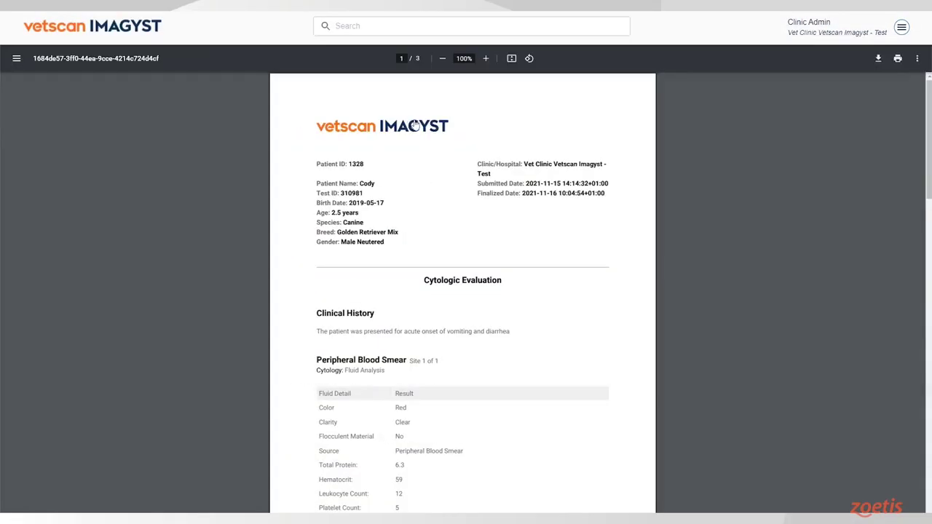